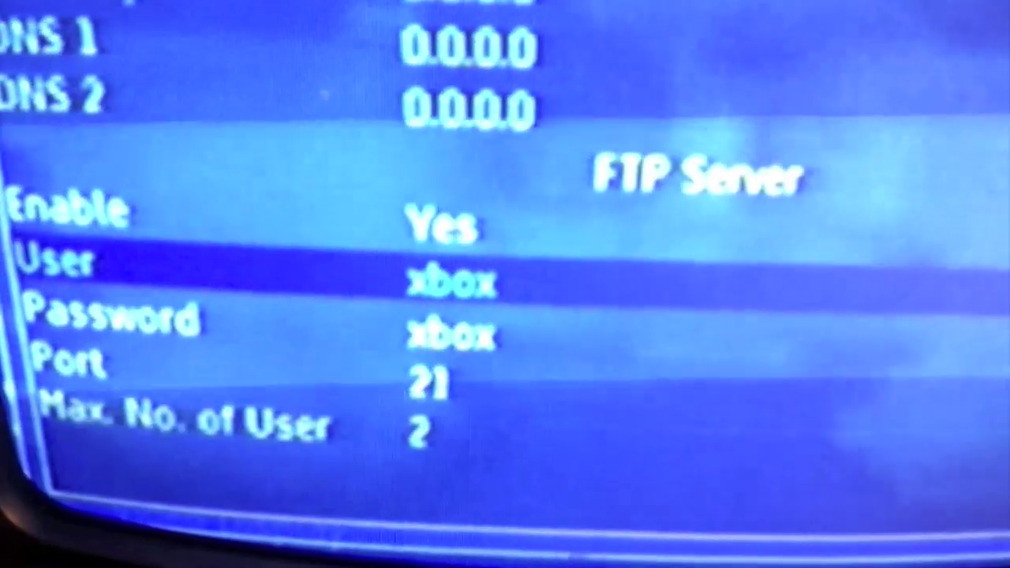
Review the UnleashX FTP Server settings: Enable, User, Password and Port 21.
{"action": "key", "text": "Down"}
{"action": "key", "text": "Down"}
{"action": "key", "text": "Down"}
{"action": "key", "text": "Down"}
{"action": "key", "text": "Down"}
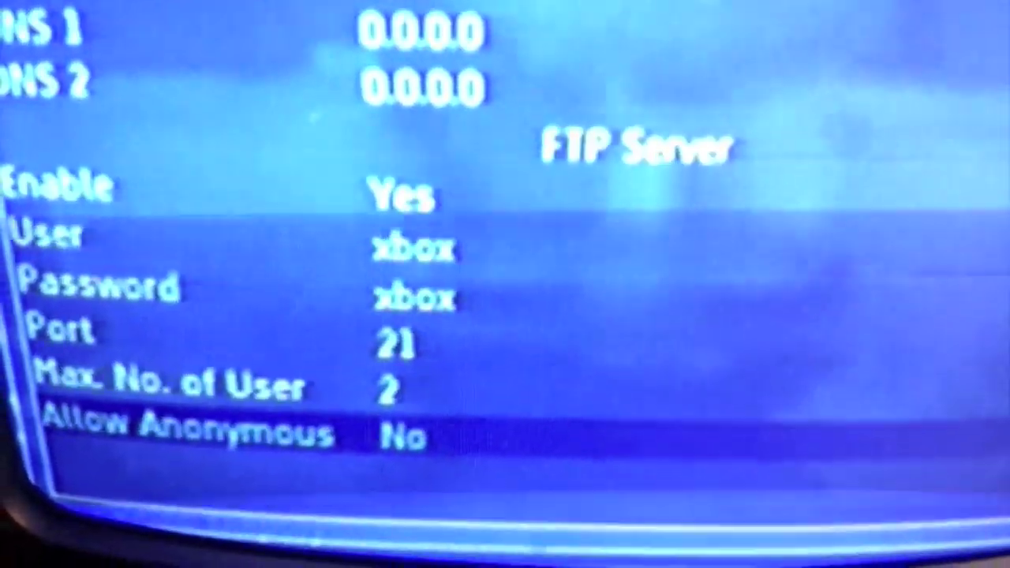
{"action": "key", "text": "Down"}
{"action": "key", "text": "Down"}
{"action": "key", "text": "Up"}
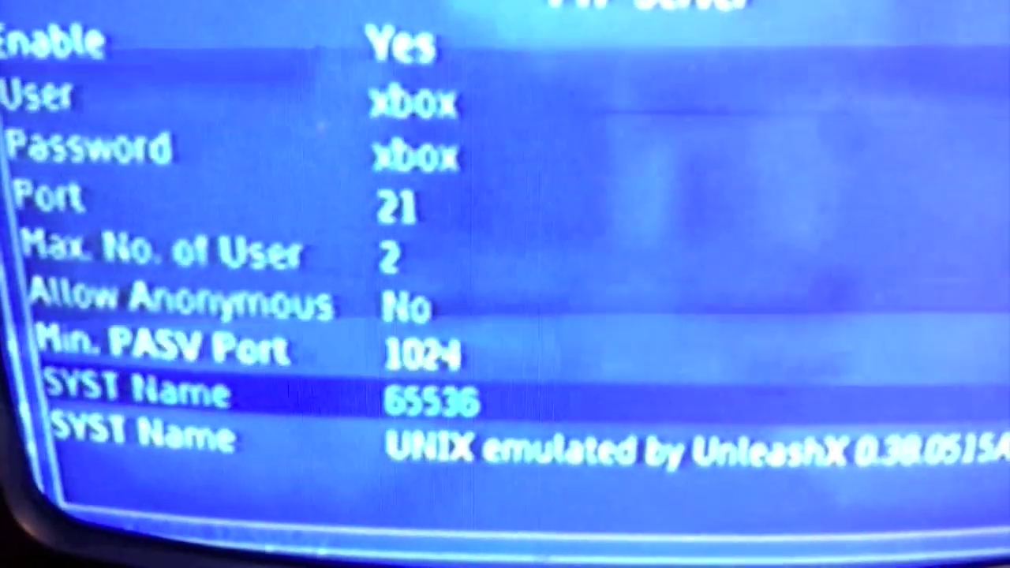
{"action": "key", "text": "Up"}
{"action": "key", "text": "Up"}
{"action": "key", "text": "Up"}
{"action": "key", "text": "Up"}
{"action": "key", "text": "Up"}
{"action": "key", "text": "Up"}
{"action": "key", "text": "Up"}
{"action": "key", "text": "Up"}
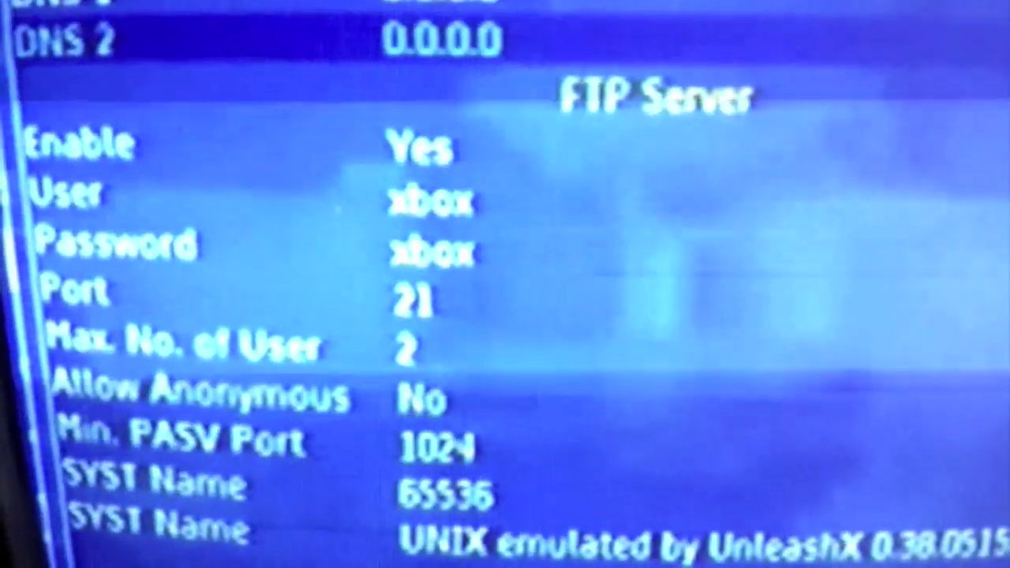
{"action": "key", "text": "Down"}
{"action": "key", "text": "Down"}
{"action": "key", "text": "Down"}
{"action": "key", "text": "Down"}
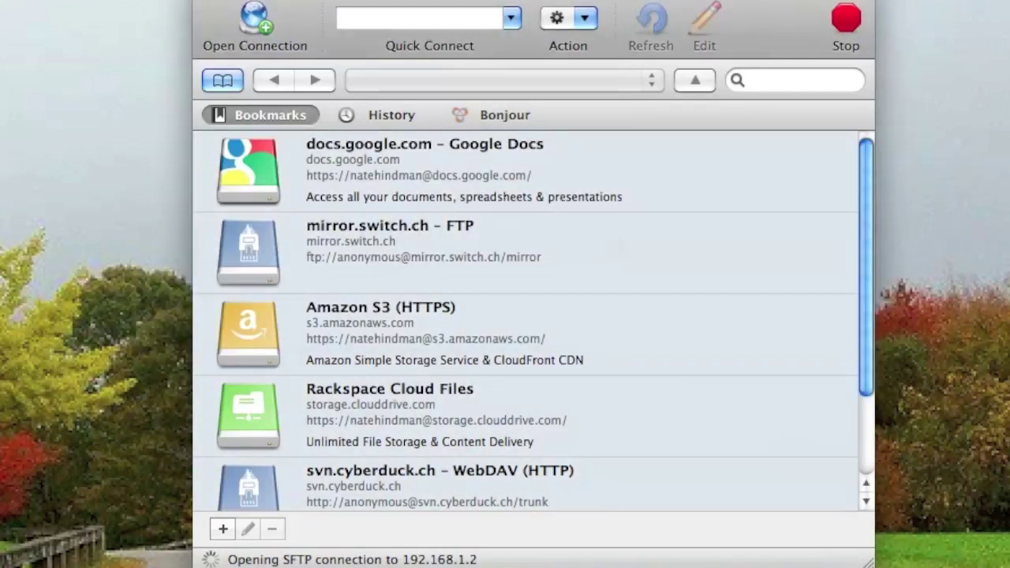
Start a new connection, clear the old username and keep FTP as the protocol.
{"action": "left_click", "coordinate": [258, 19]}
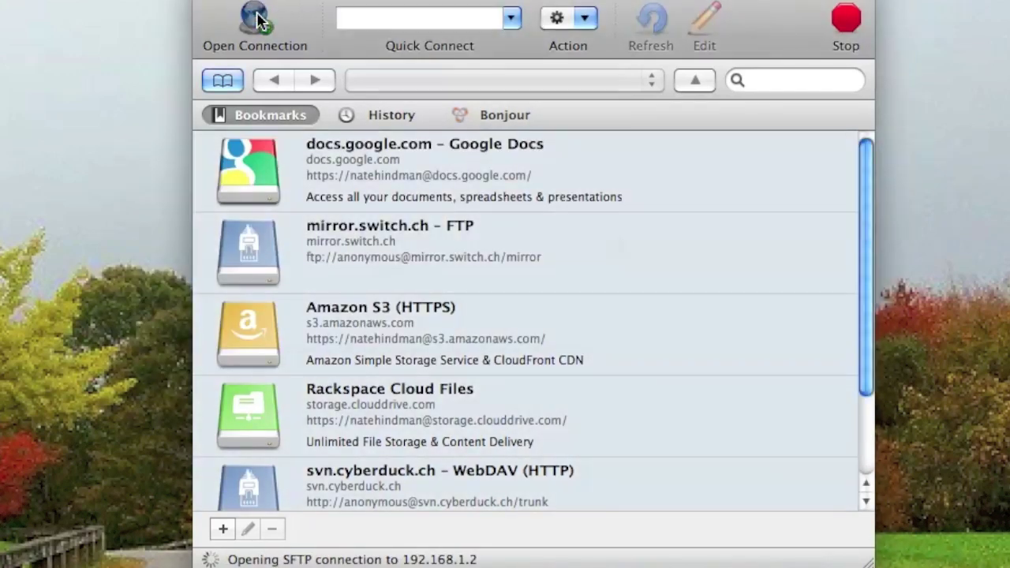
{"action": "double_click", "coordinate": [451, 193]}
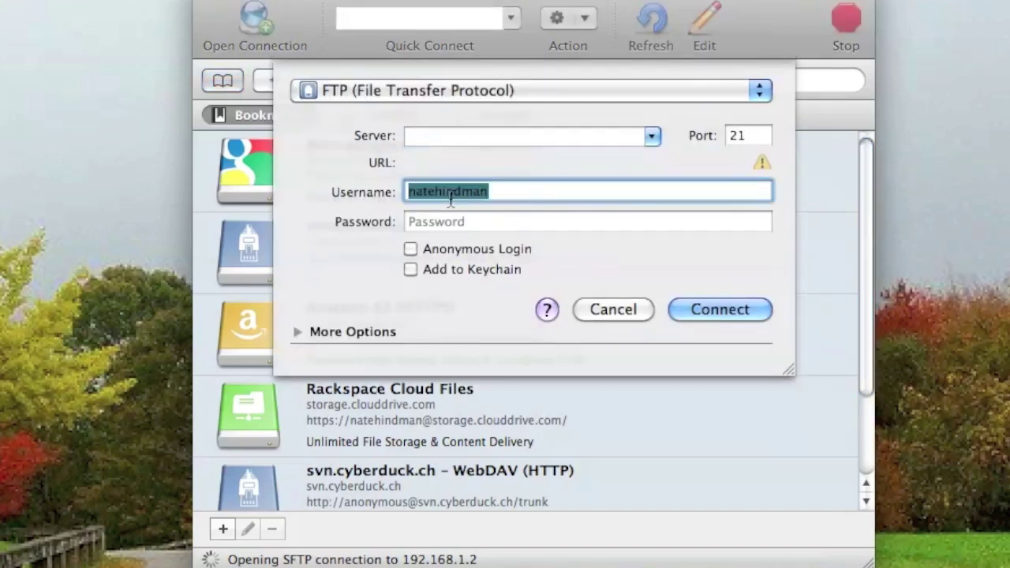
{"action": "key", "text": "BackSpace"}
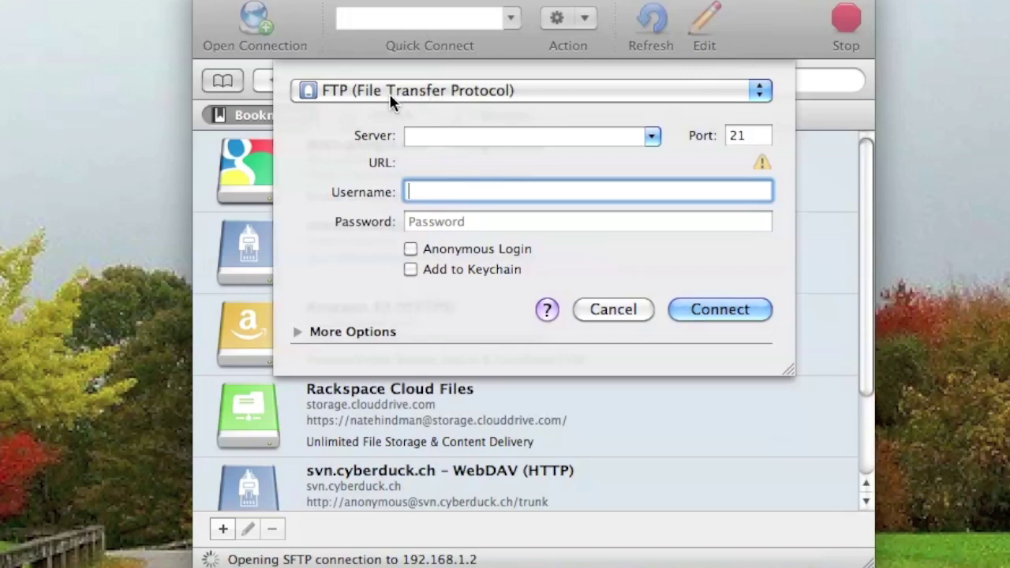
{"action": "left_click", "coordinate": [355, 93]}
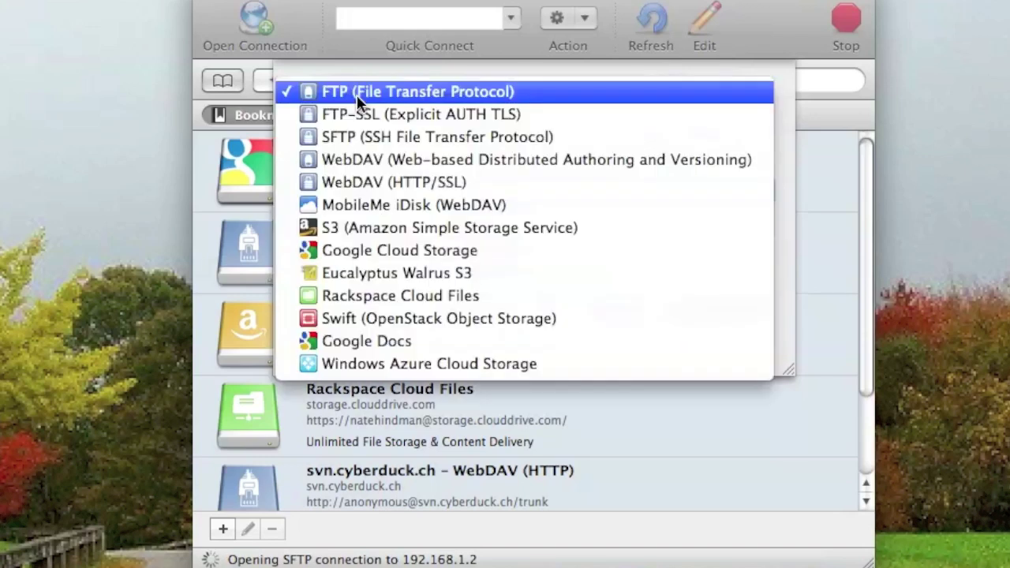
{"action": "left_click", "coordinate": [467, 91]}
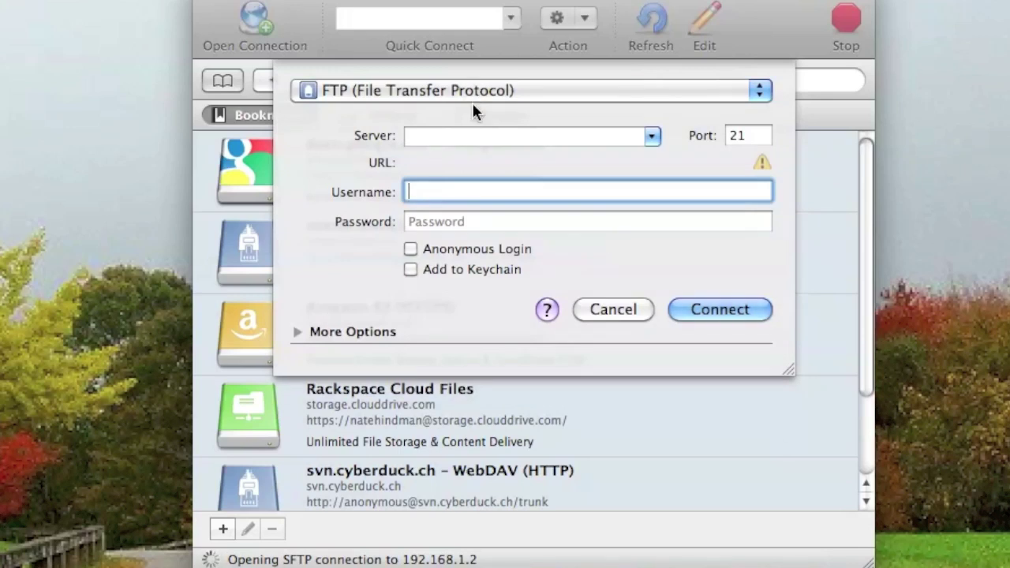
Enter server 192.168.1.10 with the Xbox username and password on port 21, and connect.
{"action": "left_click", "coordinate": [483, 137]}
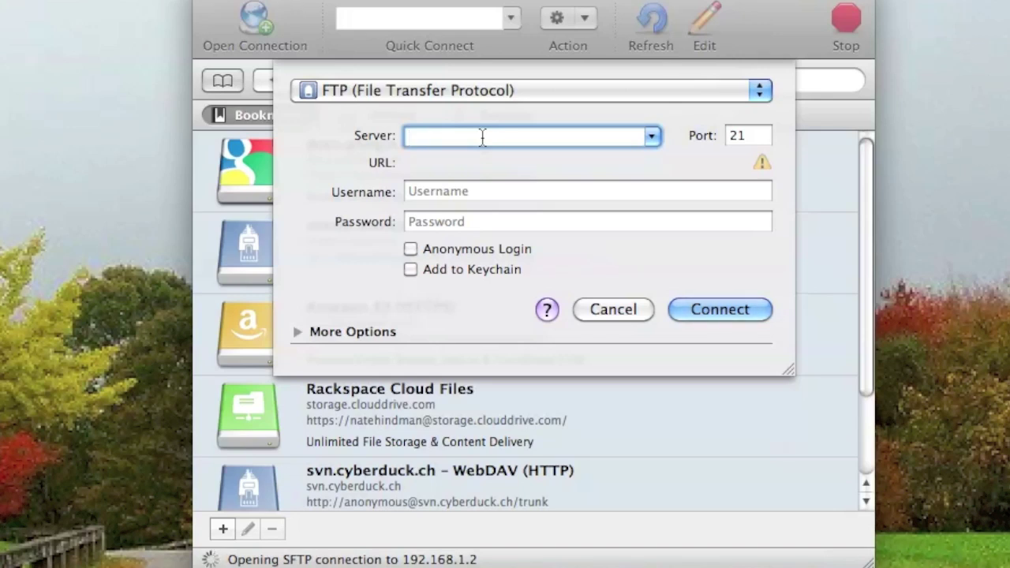
{"action": "type", "text": "192."}
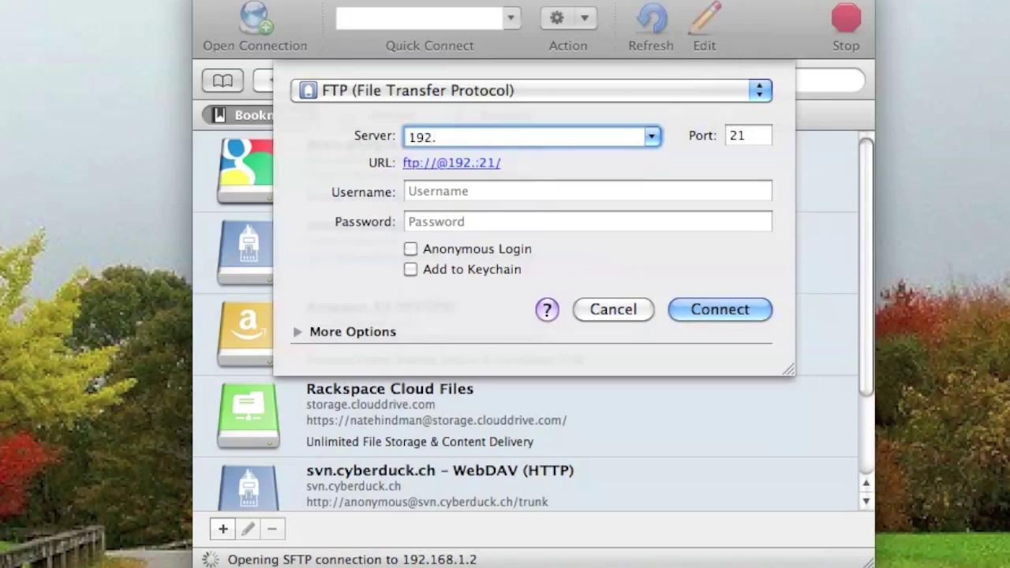
{"action": "type", "text": "168"}
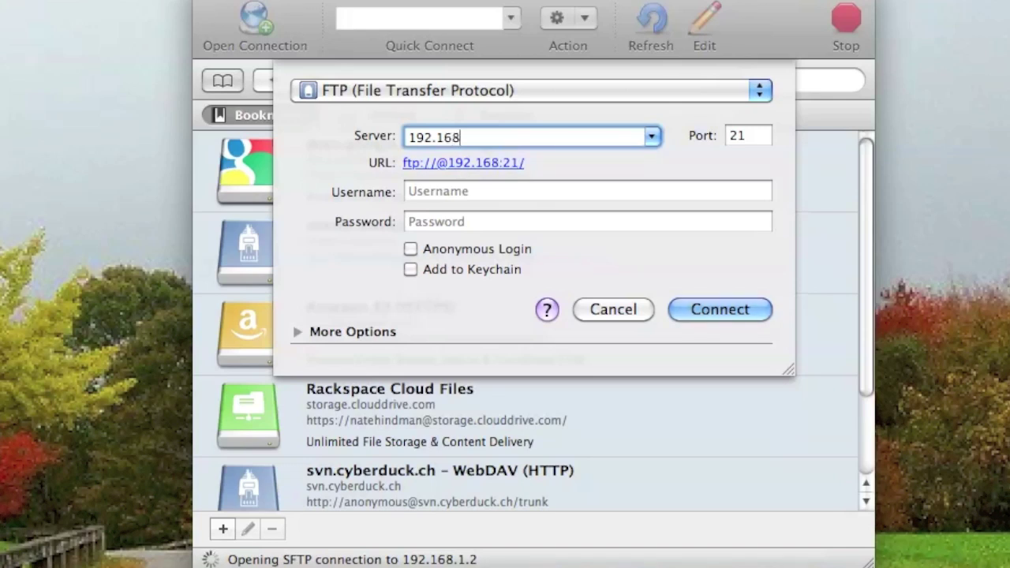
{"action": "type", "text": ".1.10"}
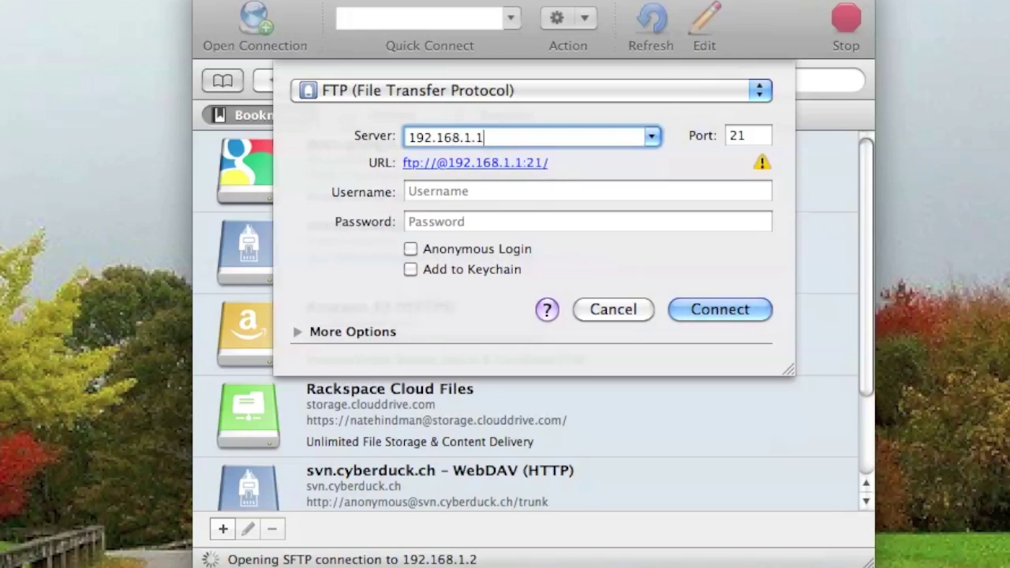
{"action": "left_click", "coordinate": [490, 192]}
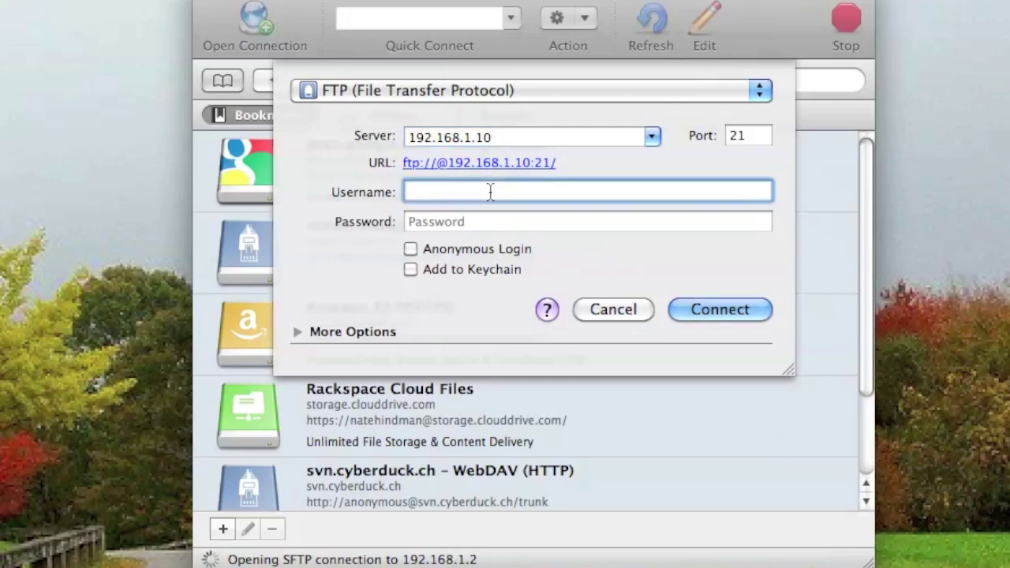
{"action": "type", "text": "xbox"}
{"action": "left_click", "coordinate": [498, 224]}
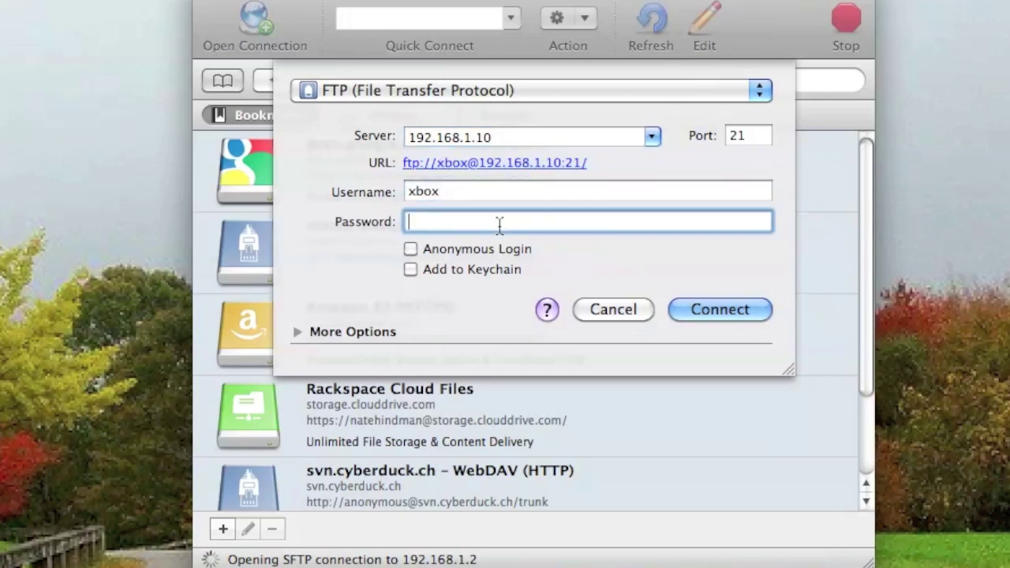
{"action": "type", "text": "xbox"}
{"action": "left_click", "coordinate": [762, 136]}
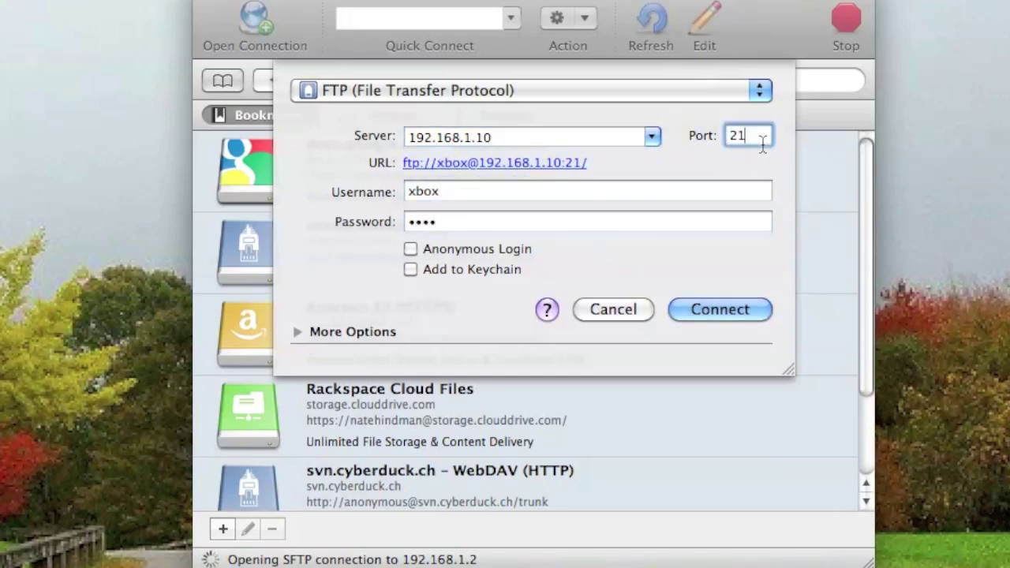
{"action": "left_click", "coordinate": [716, 308]}
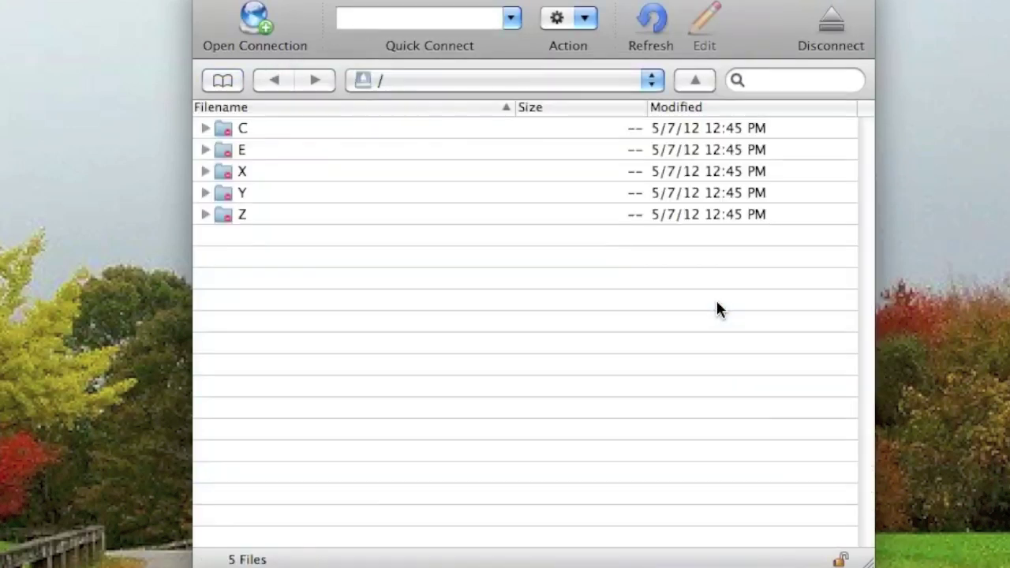
Expand the E drive, peek into its games, emus and dashboard folders, then collapse it.
{"action": "left_click", "coordinate": [205, 149]}
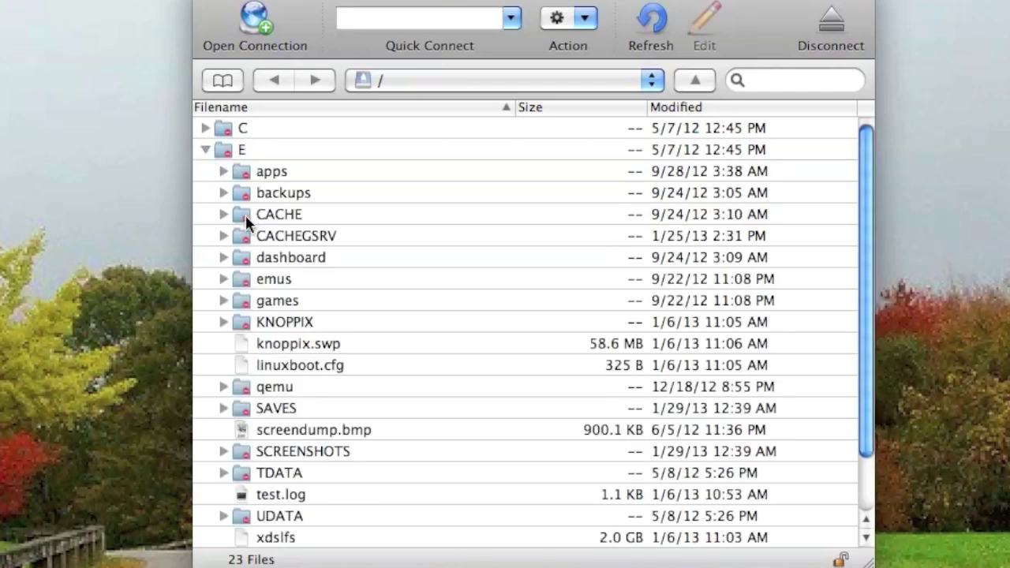
{"action": "scroll", "coordinate": [265, 253], "scroll_direction": "down", "scroll_amount": 3}
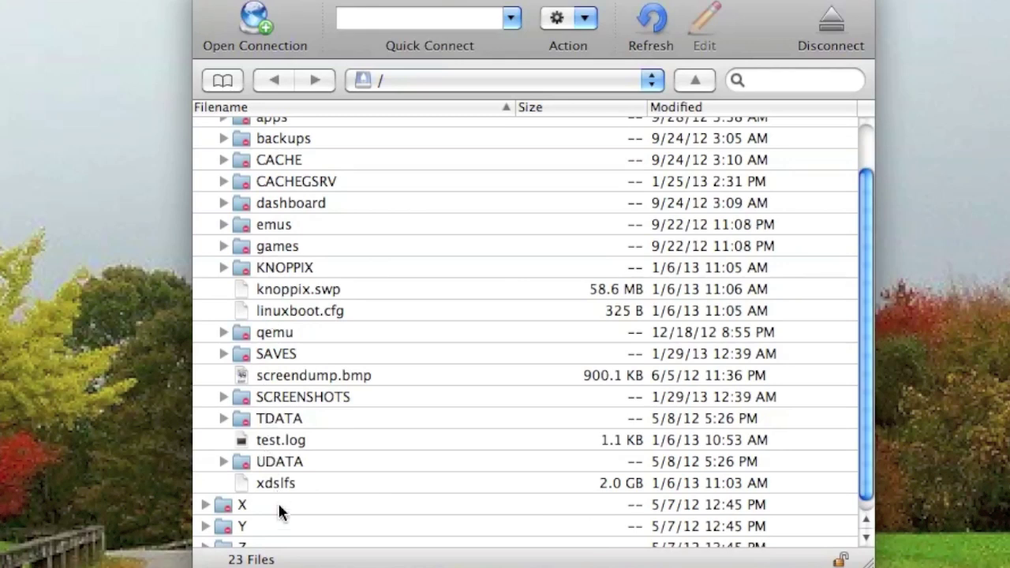
{"action": "left_click", "coordinate": [288, 267]}
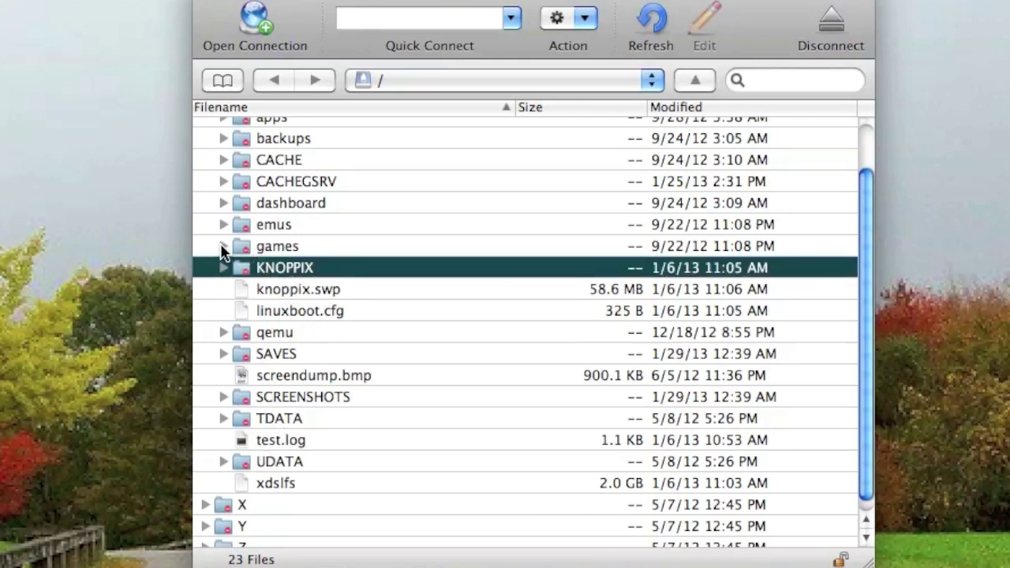
{"action": "left_click", "coordinate": [222, 247]}
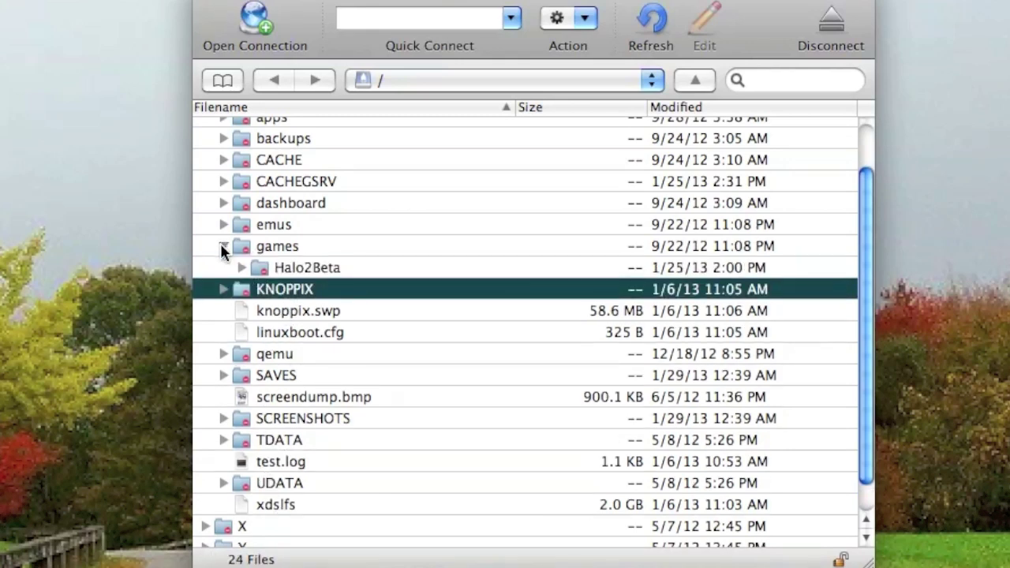
{"action": "left_click", "coordinate": [223, 246]}
{"action": "left_click", "coordinate": [223, 224]}
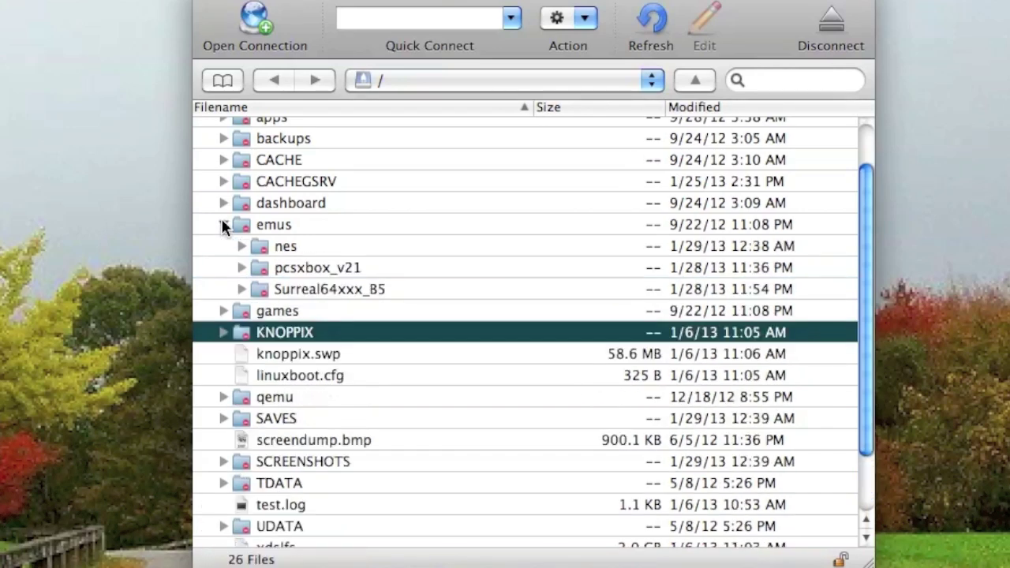
{"action": "left_click", "coordinate": [223, 225]}
{"action": "left_click", "coordinate": [223, 204]}
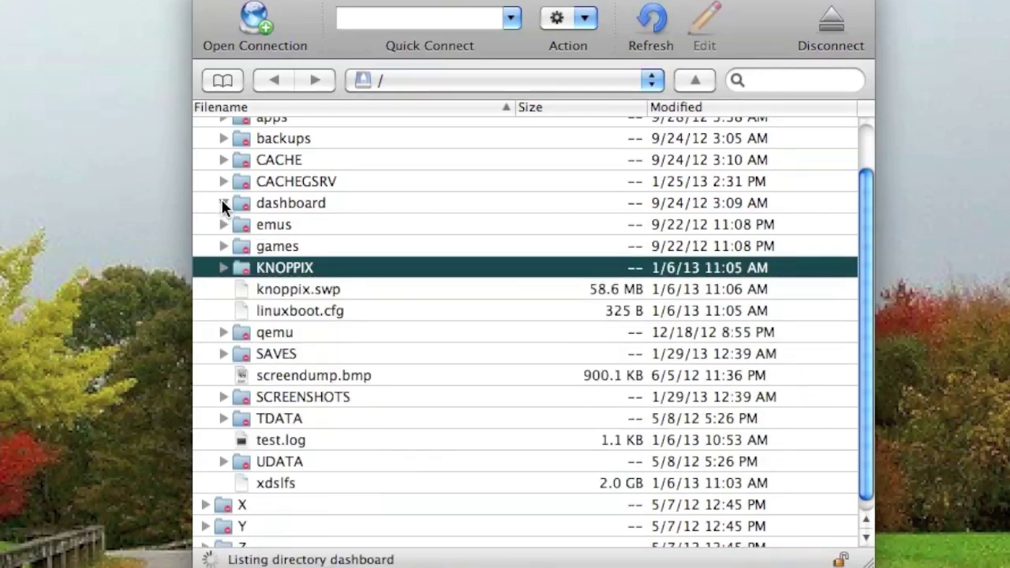
{"action": "left_click", "coordinate": [222, 204]}
{"action": "scroll", "coordinate": [222, 205], "scroll_direction": "up", "scroll_amount": 3}
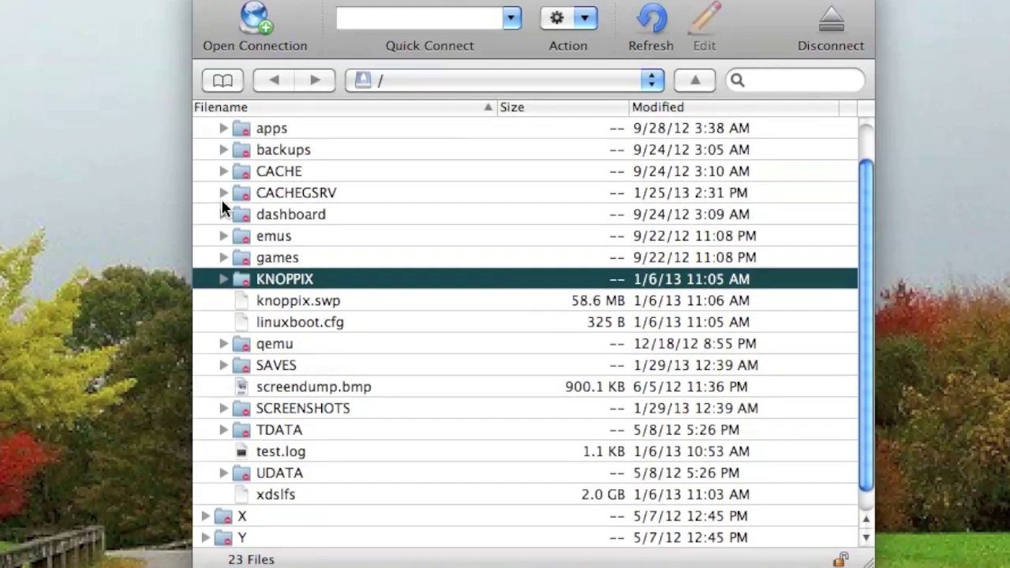
{"action": "left_click", "coordinate": [205, 150]}
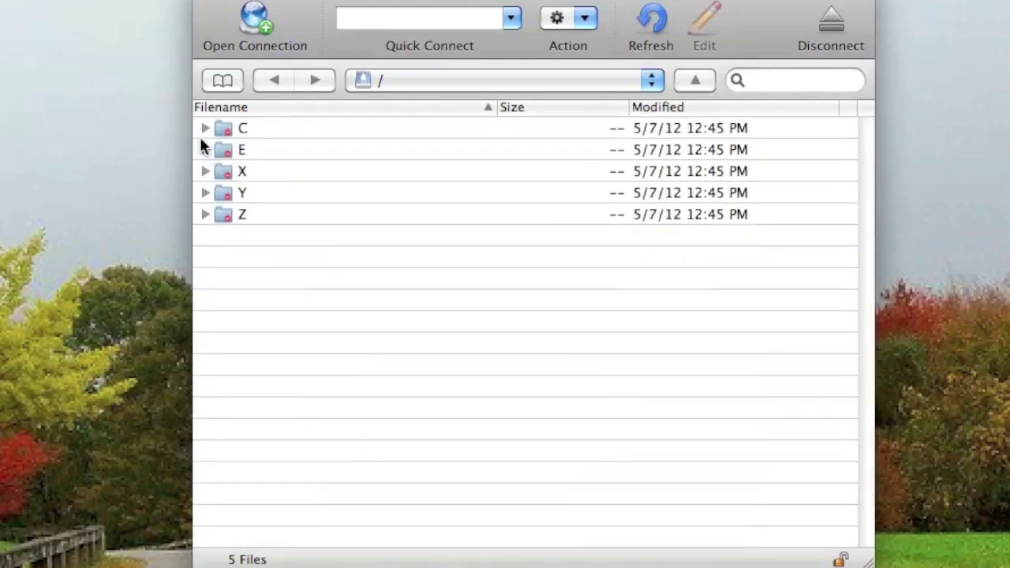
Briefly expand and collapse the C, X, Y and Z drives to view their contents.
{"action": "left_click", "coordinate": [204, 129]}
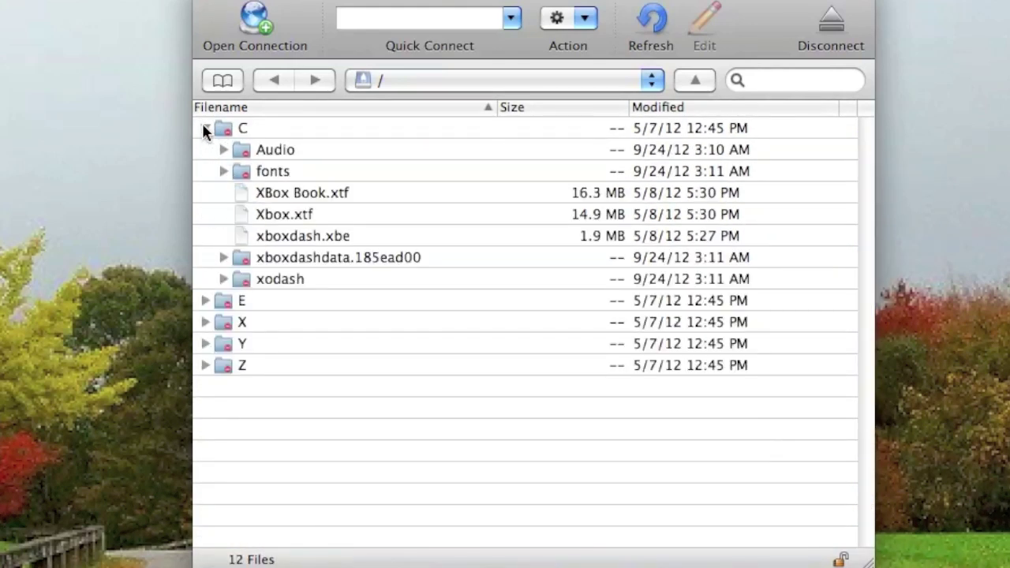
{"action": "left_click", "coordinate": [204, 128]}
{"action": "left_click", "coordinate": [204, 172]}
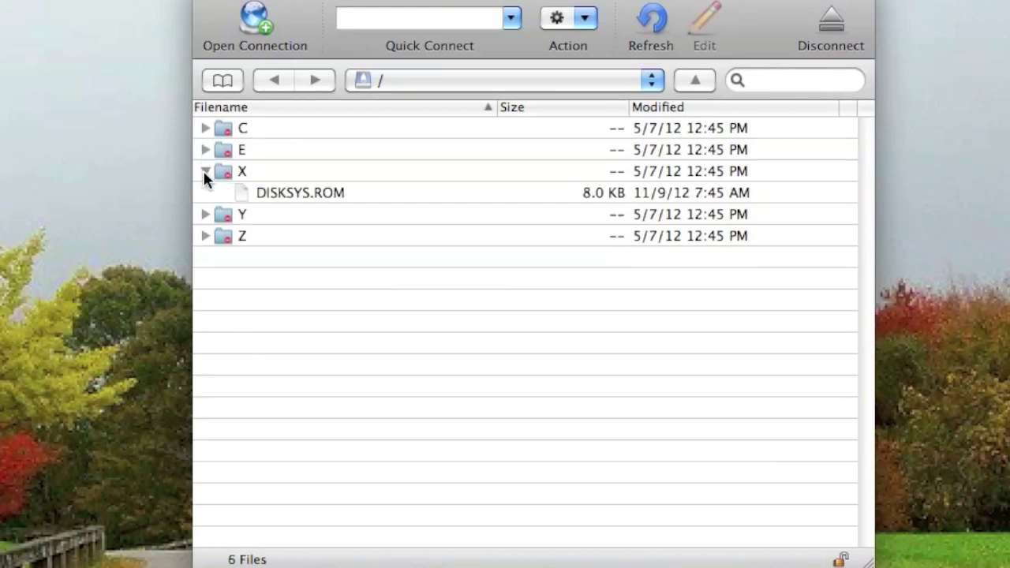
{"action": "left_click", "coordinate": [204, 172]}
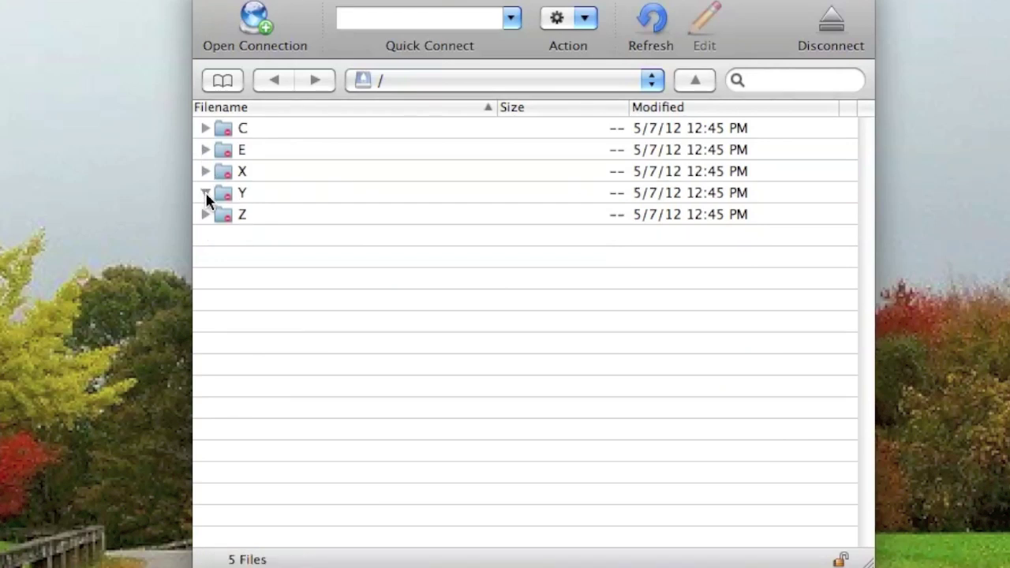
{"action": "left_click", "coordinate": [205, 193]}
{"action": "left_click", "coordinate": [204, 193]}
{"action": "left_click", "coordinate": [204, 214]}
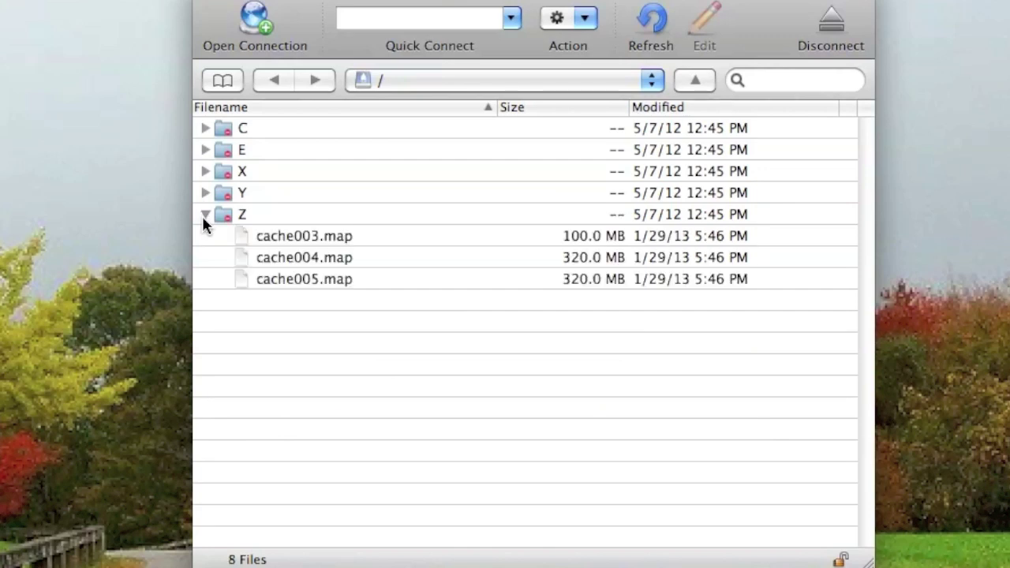
{"action": "left_click", "coordinate": [204, 214]}
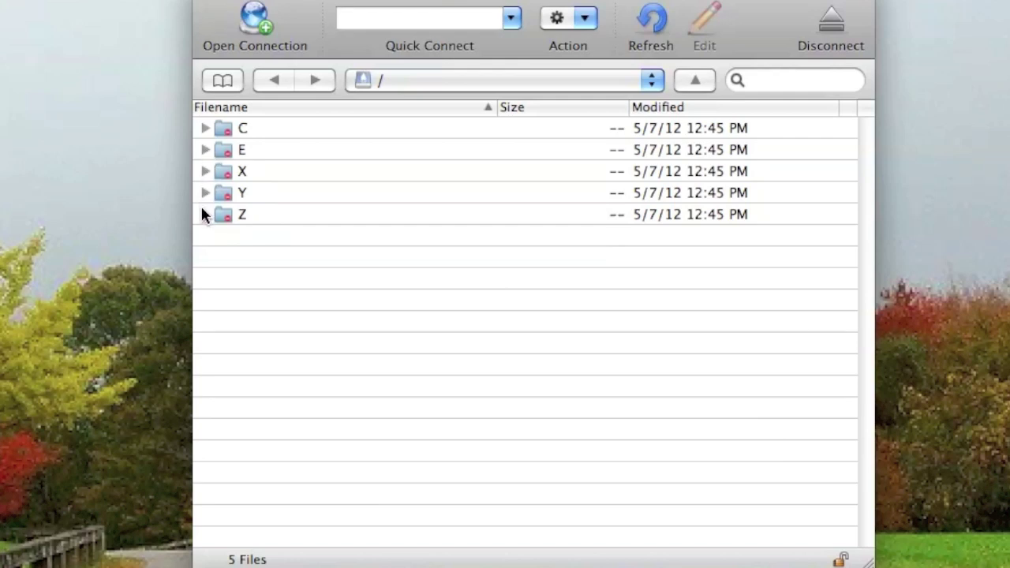
Expand E > apps > linux to show the linux folder's files.
{"action": "left_click", "coordinate": [205, 149]}
{"action": "left_click", "coordinate": [222, 171]}
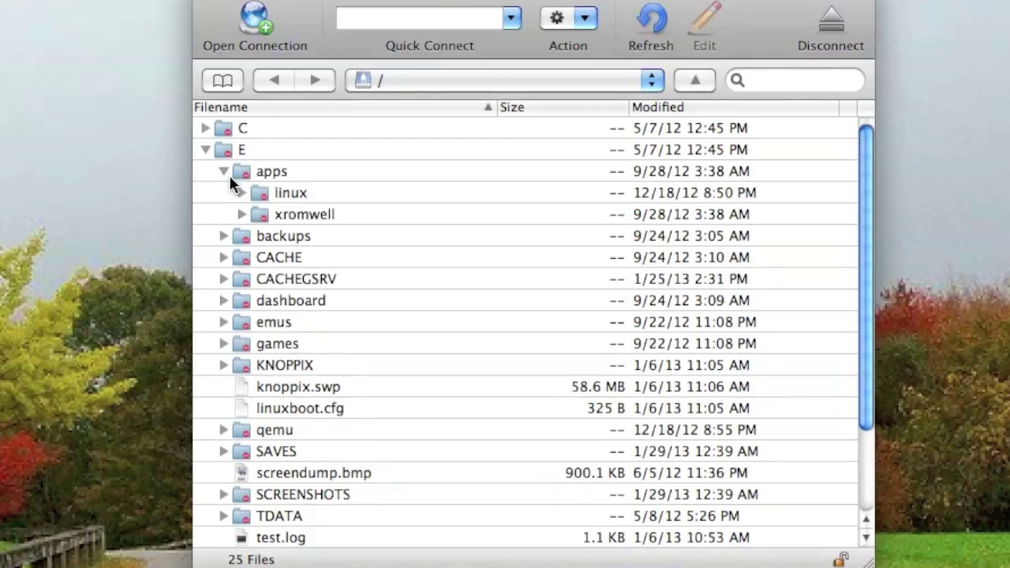
{"action": "left_click", "coordinate": [240, 193]}
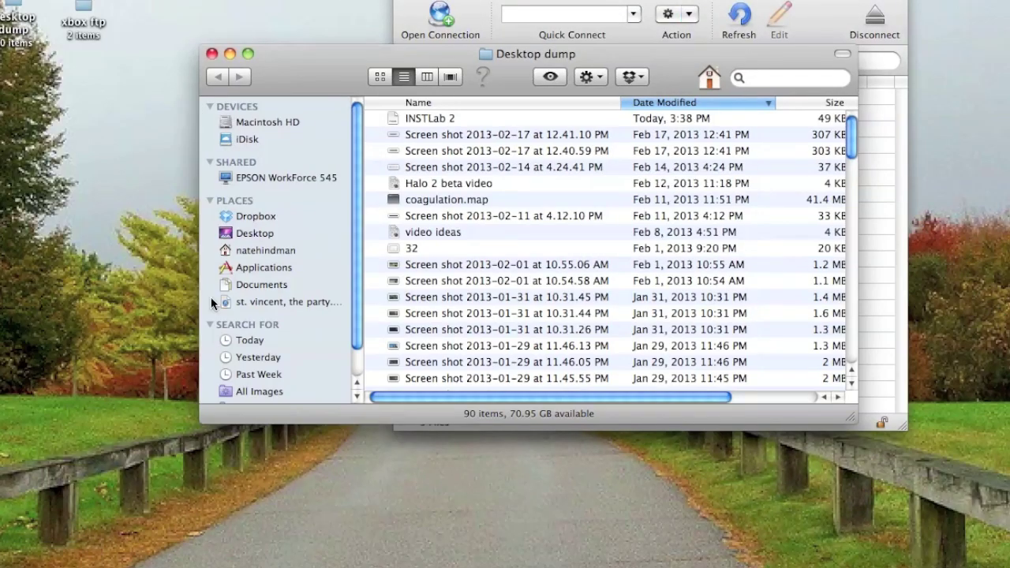
Drag Pong.rtf from the Desktop dump Finder window onto the Xbox's E drive in Cyberduck.
{"action": "left_click_drag", "start_coordinate": [332, 93], "coordinate": [0, 27]}
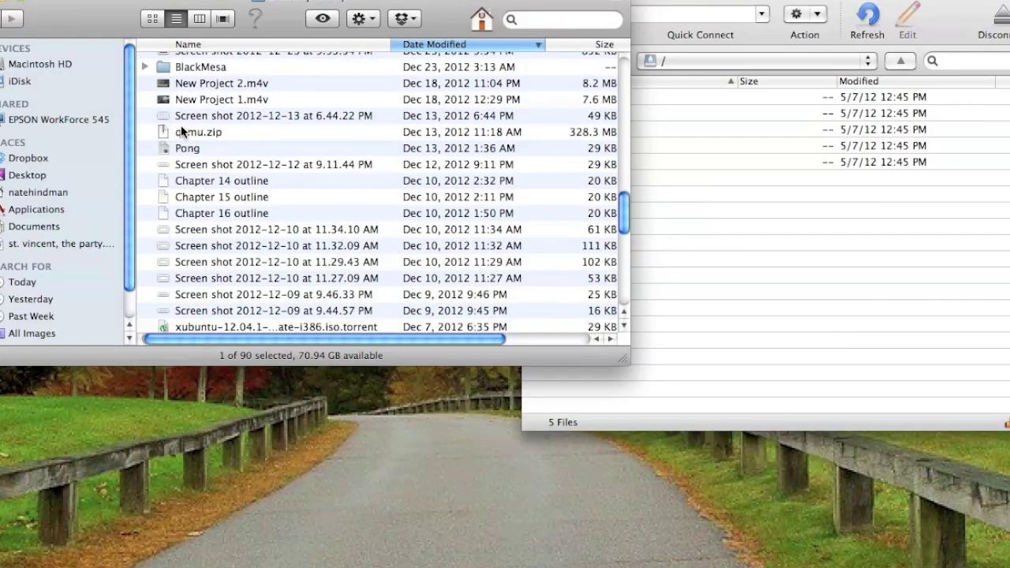
{"action": "left_click", "coordinate": [225, 151]}
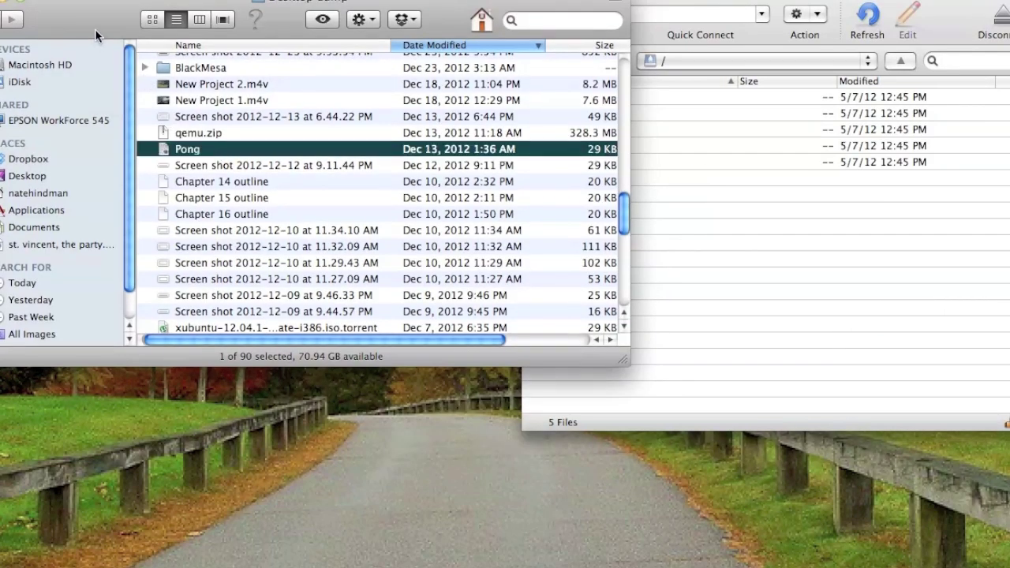
{"action": "left_click_drag", "start_coordinate": [95, 28], "coordinate": [0, 21]}
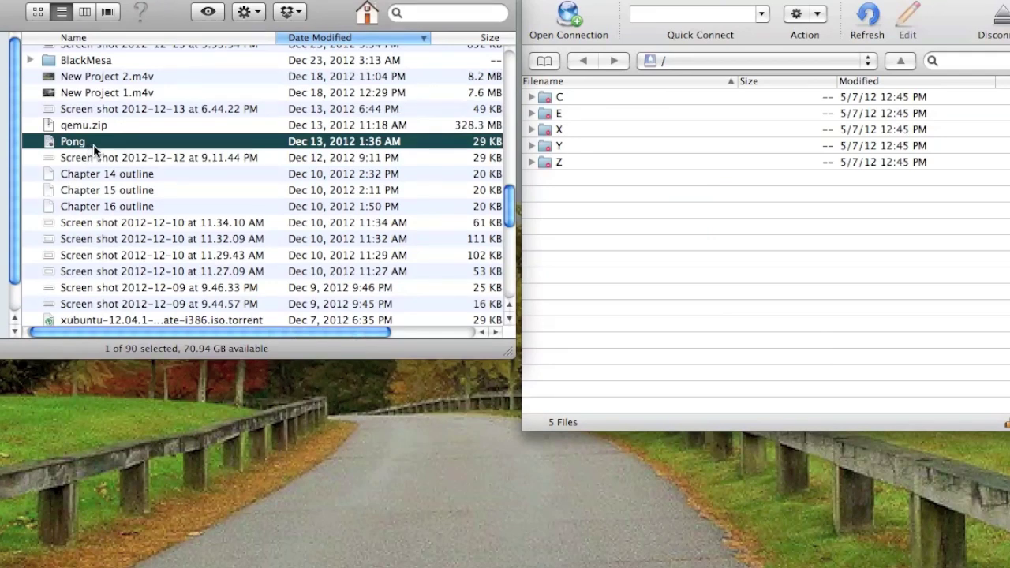
{"action": "left_click_drag", "start_coordinate": [93, 143], "coordinate": [597, 299]}
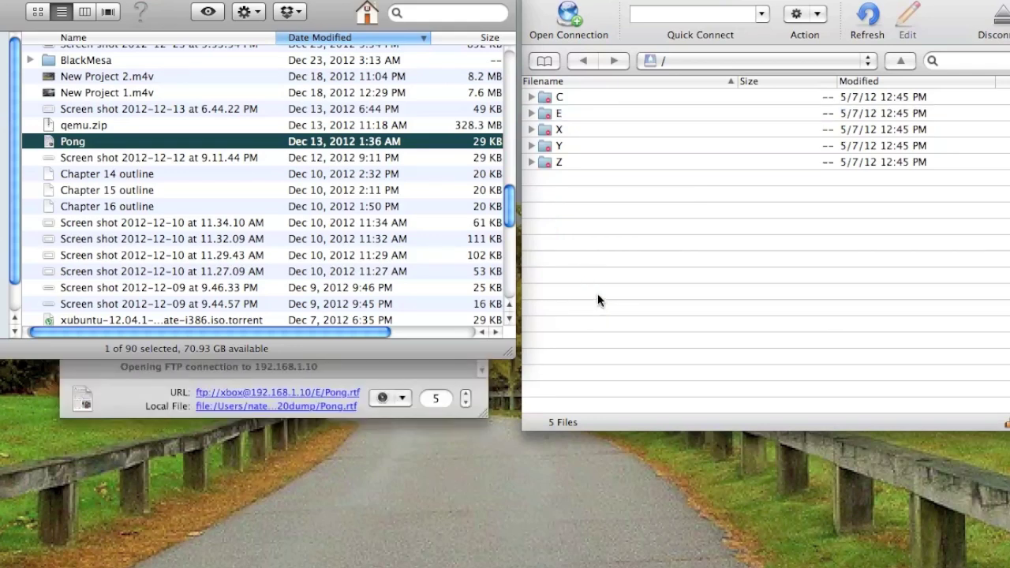
Check the upload in the Transfers window and locate Pong.rtf on the E drive.
{"action": "left_click", "coordinate": [118, 407]}
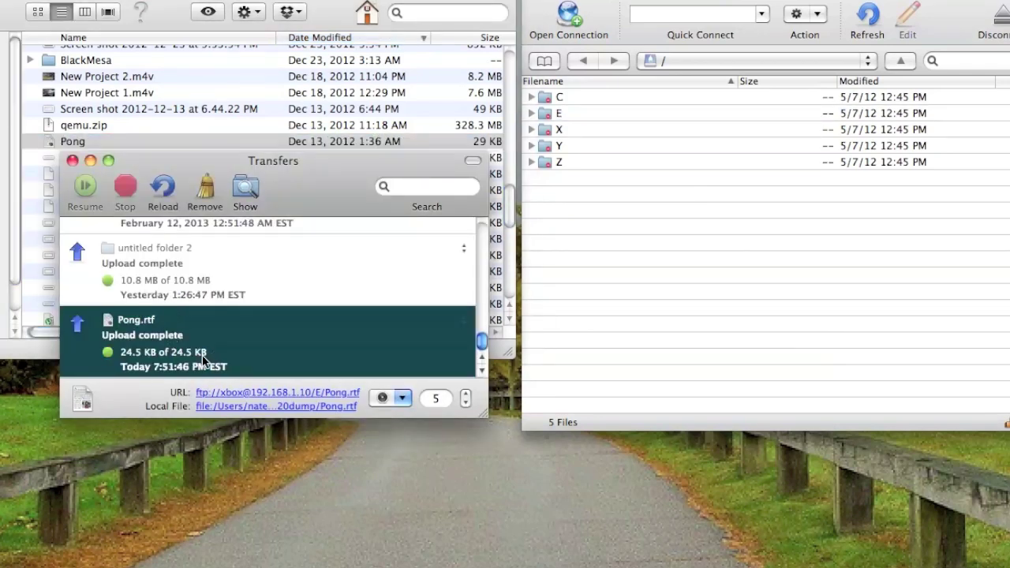
{"action": "left_click", "coordinate": [571, 229]}
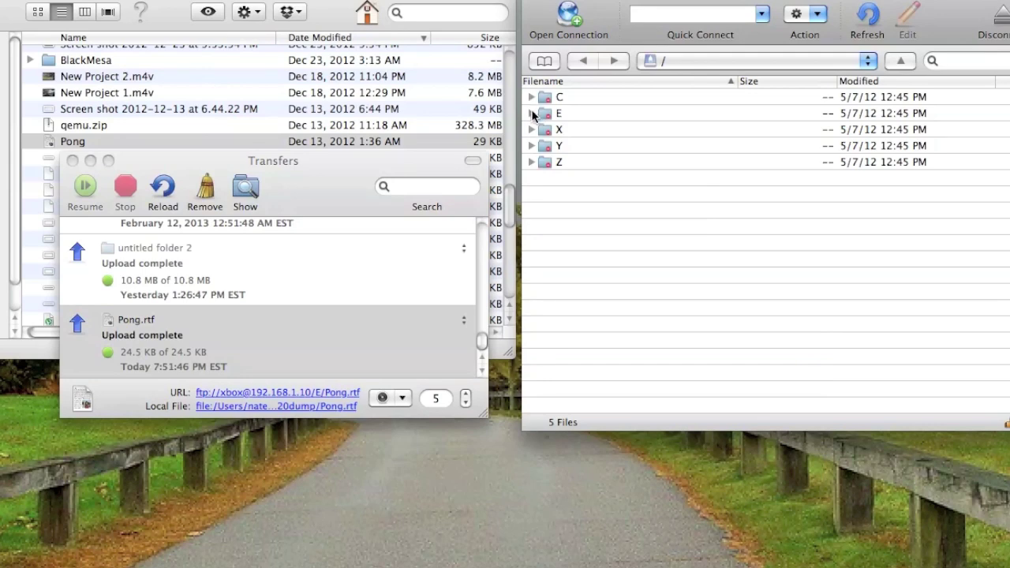
{"action": "left_click", "coordinate": [531, 113]}
{"action": "scroll", "coordinate": [576, 215], "scroll_direction": "down", "scroll_amount": 4}
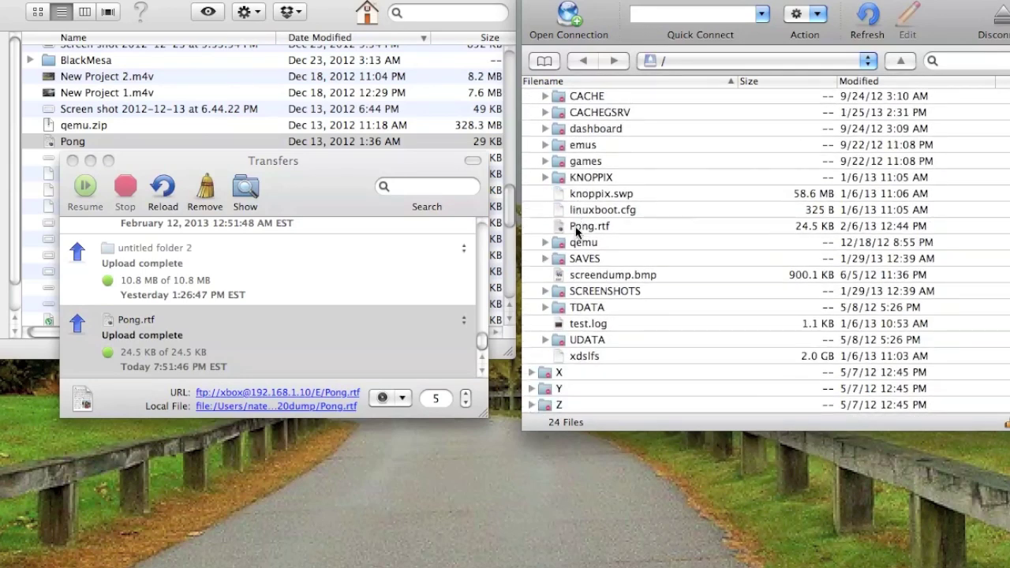
{"action": "left_click", "coordinate": [576, 226]}
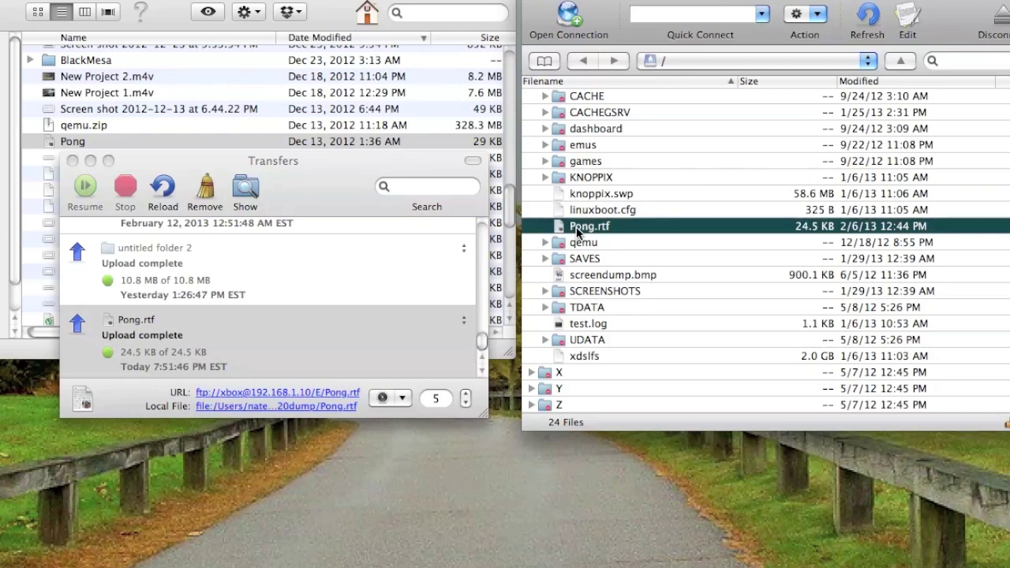
{"action": "scroll", "coordinate": [576, 226], "scroll_direction": "up", "scroll_amount": 4}
{"action": "left_click", "coordinate": [304, 193]}
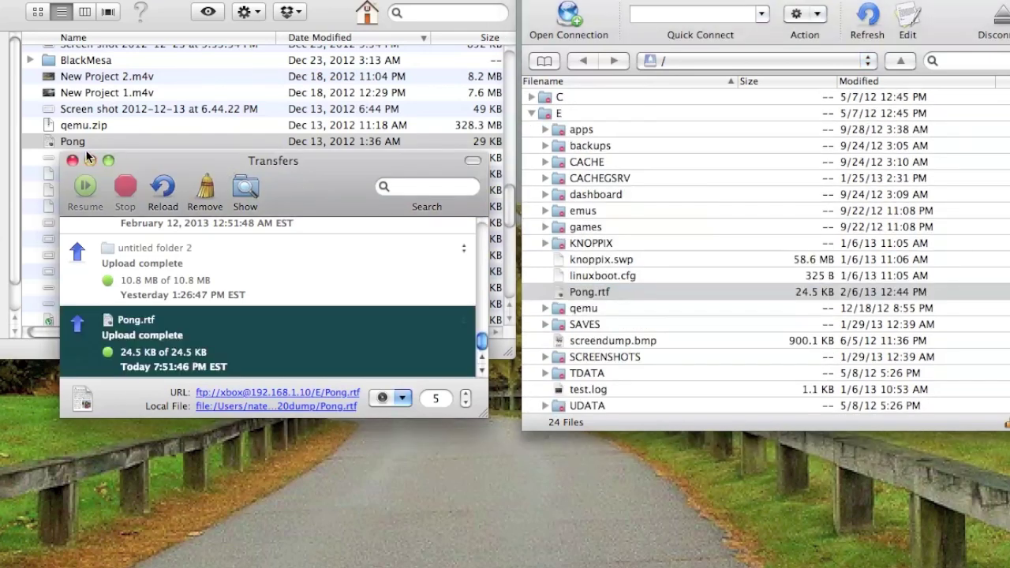